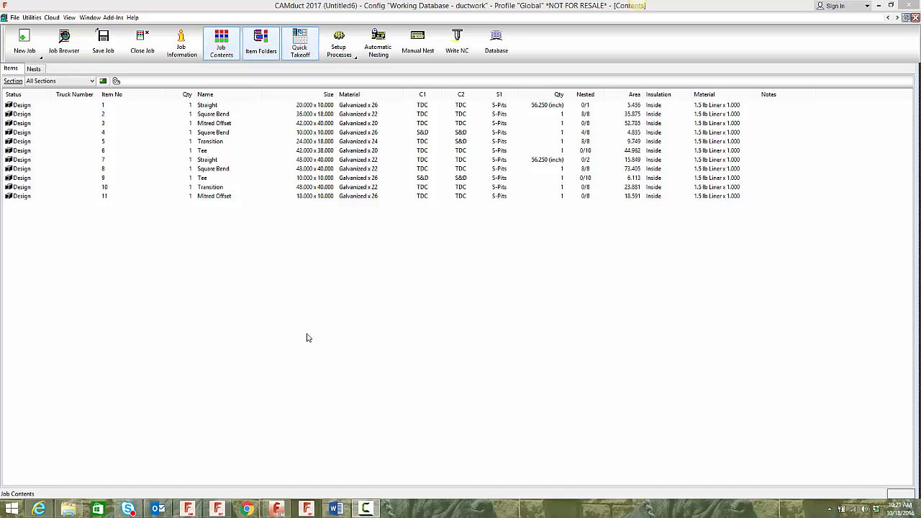
Review the columns configured for the job contents item list and accept them as they are.
left_click_drag(14, 105, 44, 232)
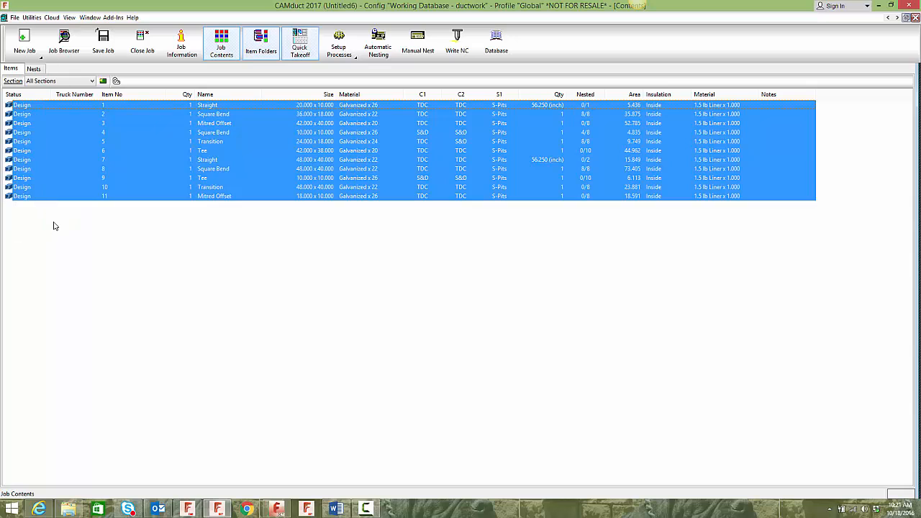
left_click(62, 239)
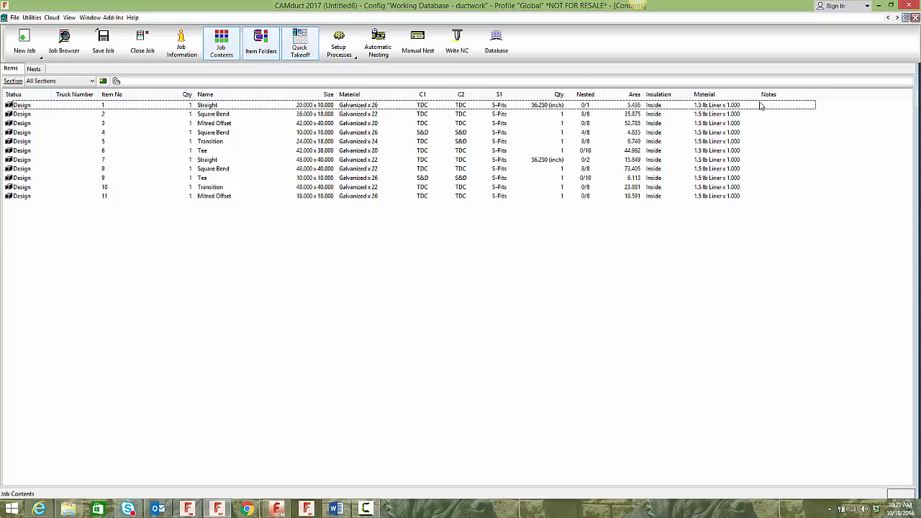
left_click(69, 17)
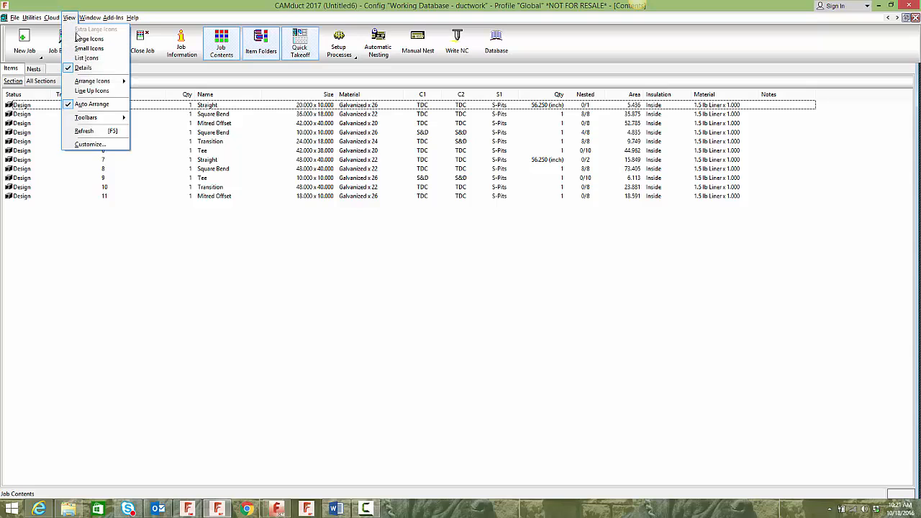
left_click(90, 143)
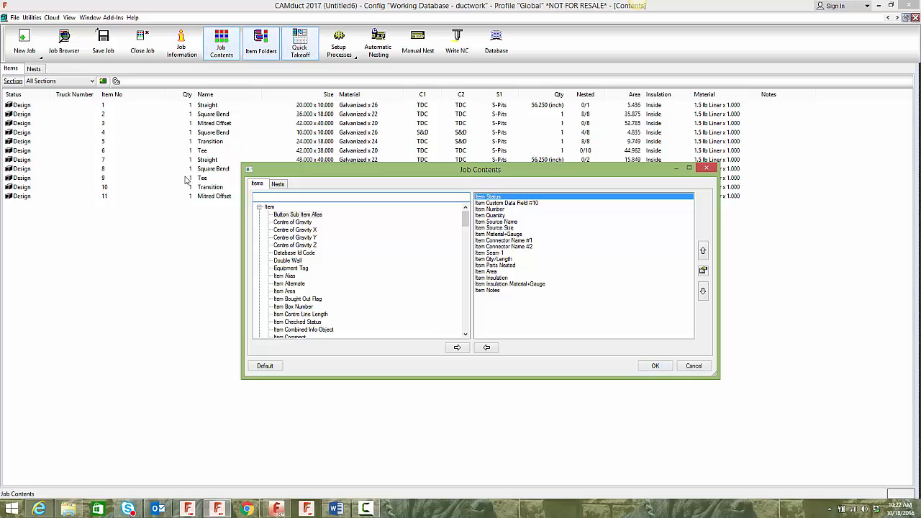
left_click(653, 365)
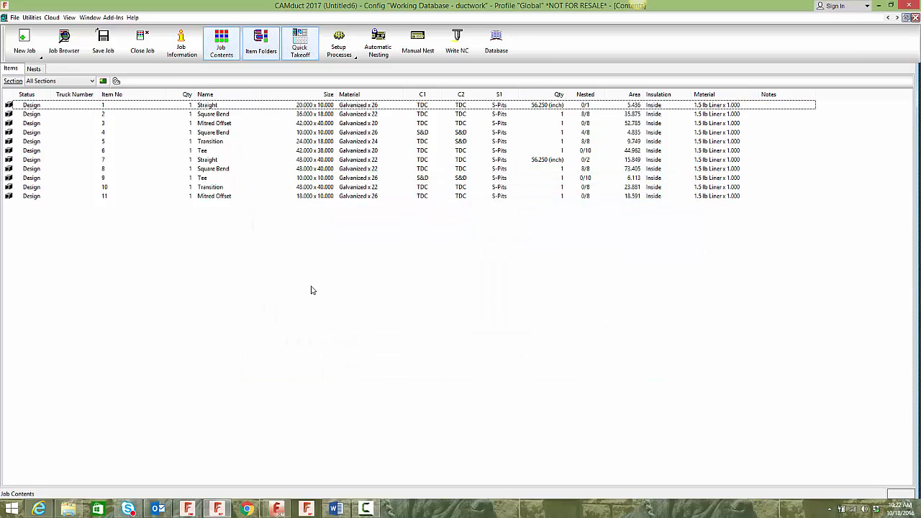
right_click(261, 257)
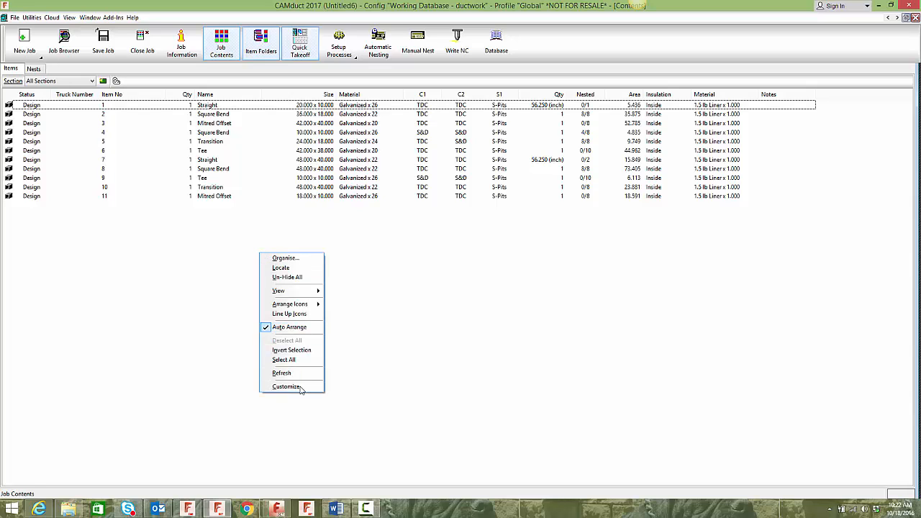
left_click(342, 171)
right_click(342, 169)
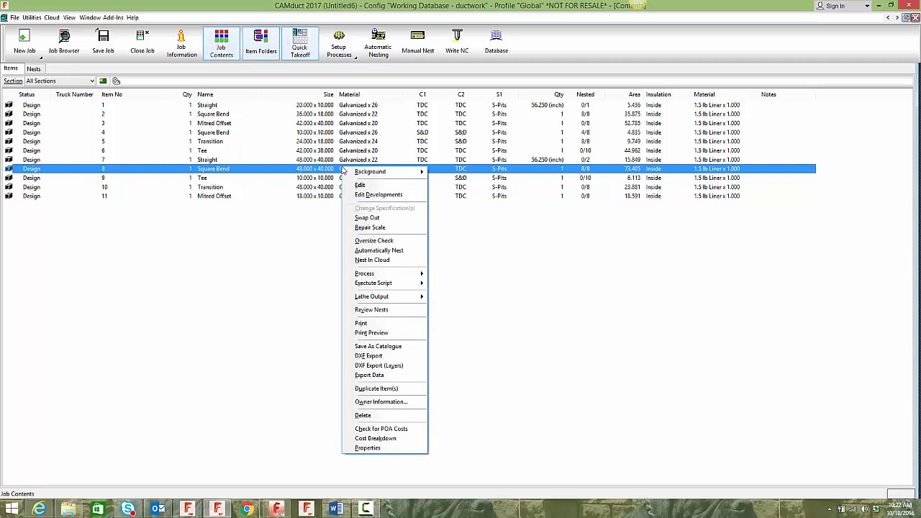
mouse_move(385, 173)
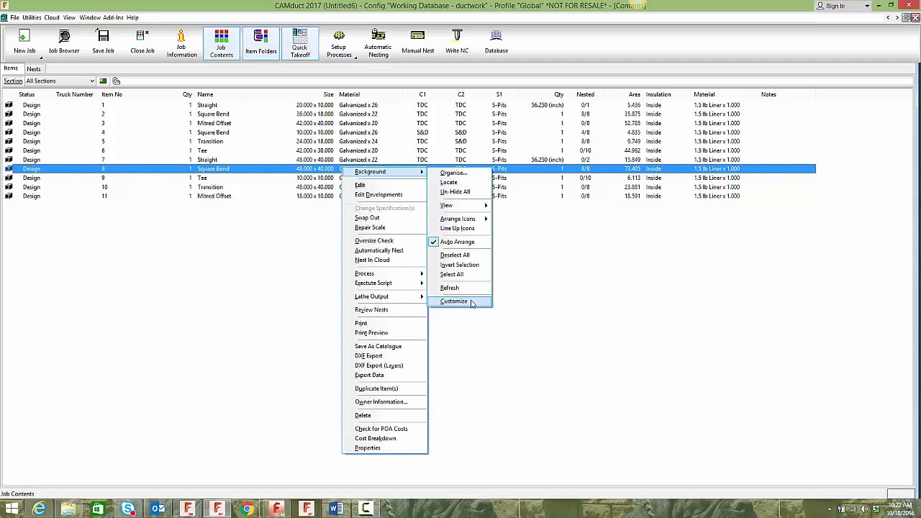
left_click(471, 302)
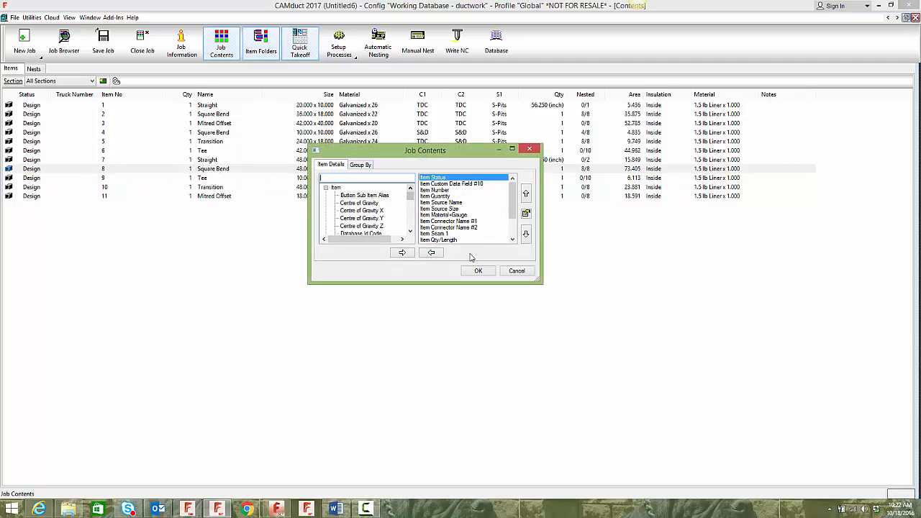
left_click(516, 271)
Group the items in the job contents list by Name.
right_click(428, 303)
left_click(464, 436)
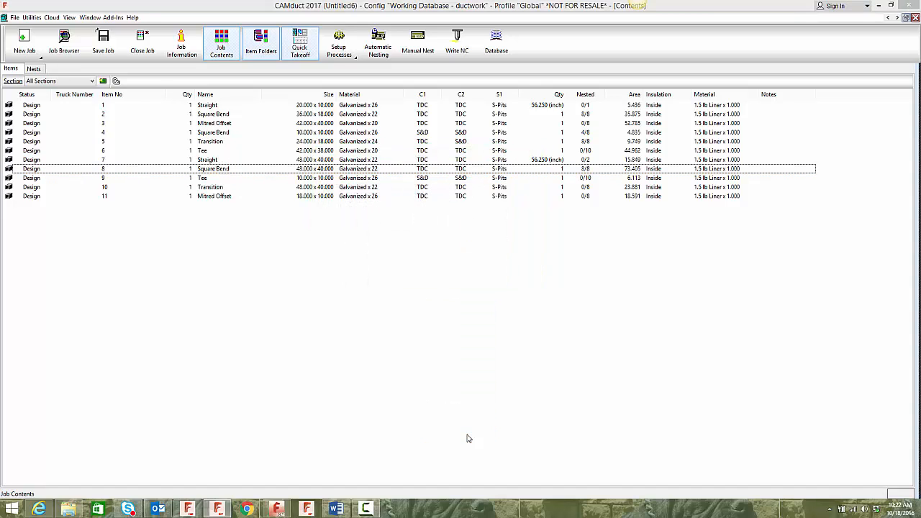
left_click(368, 166)
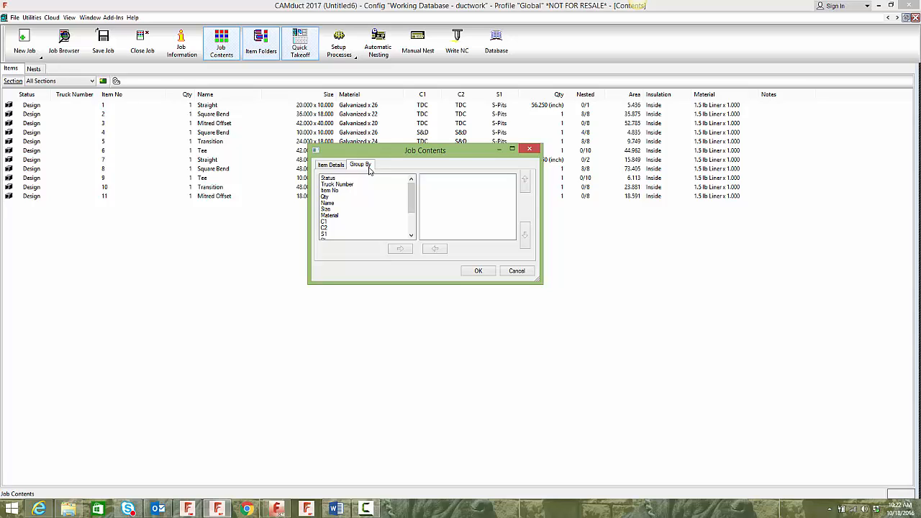
left_click(330, 203)
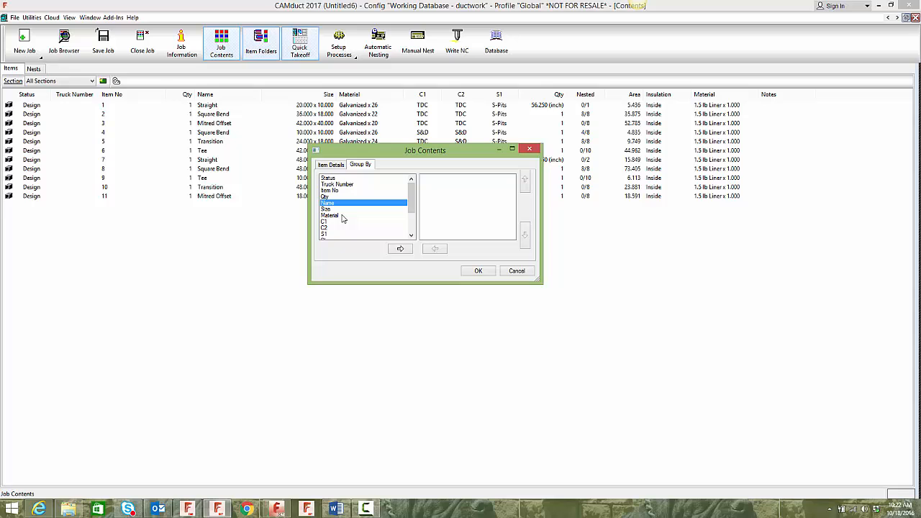
left_click(399, 250)
left_click(477, 271)
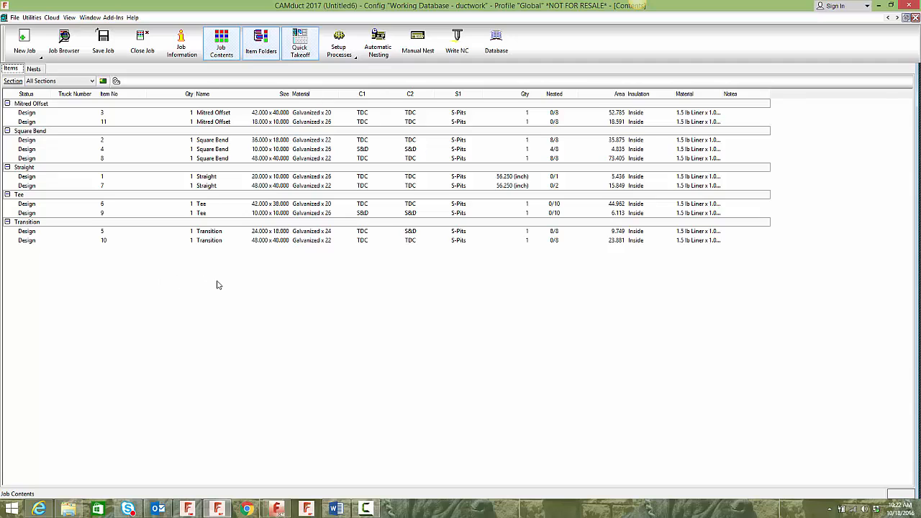
Collapse the Mitred Offset, Square Bend, Straight, Tee and Transition groups in the item list.
left_click(7, 103)
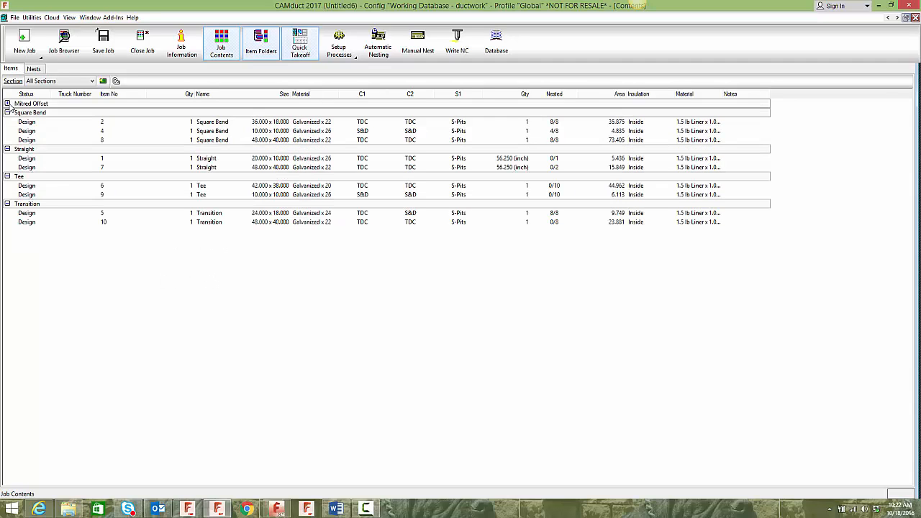
left_click(7, 113)
left_click(7, 121)
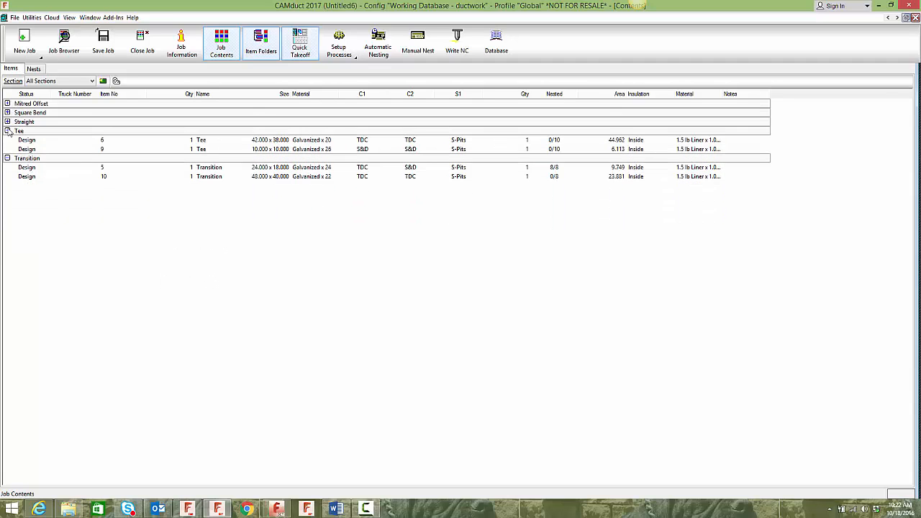
left_click(7, 131)
left_click(7, 139)
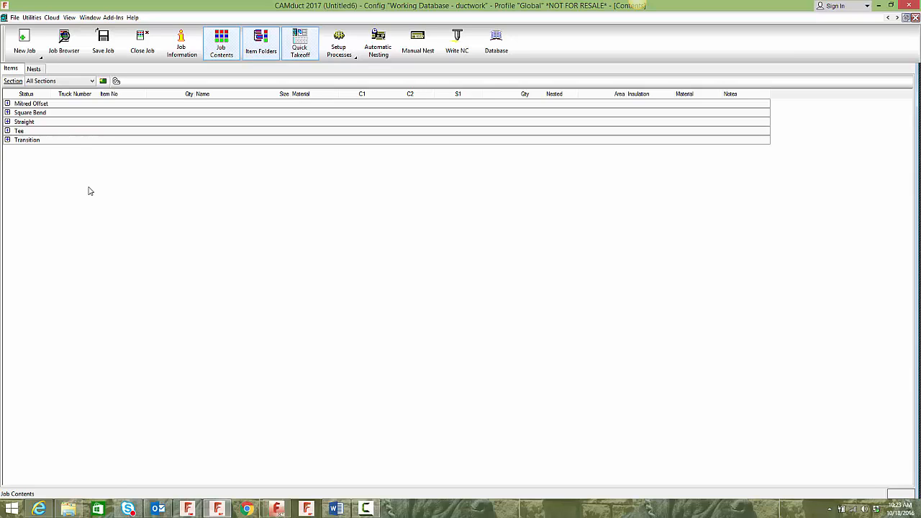
Add Material as a second grouping field after Name for the job contents list.
right_click(117, 219)
left_click(144, 282)
left_click(364, 168)
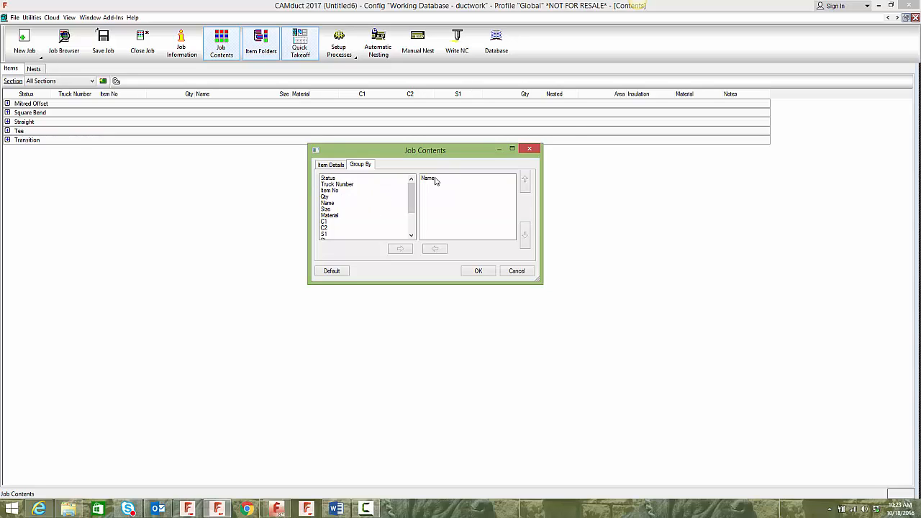
left_click(335, 215)
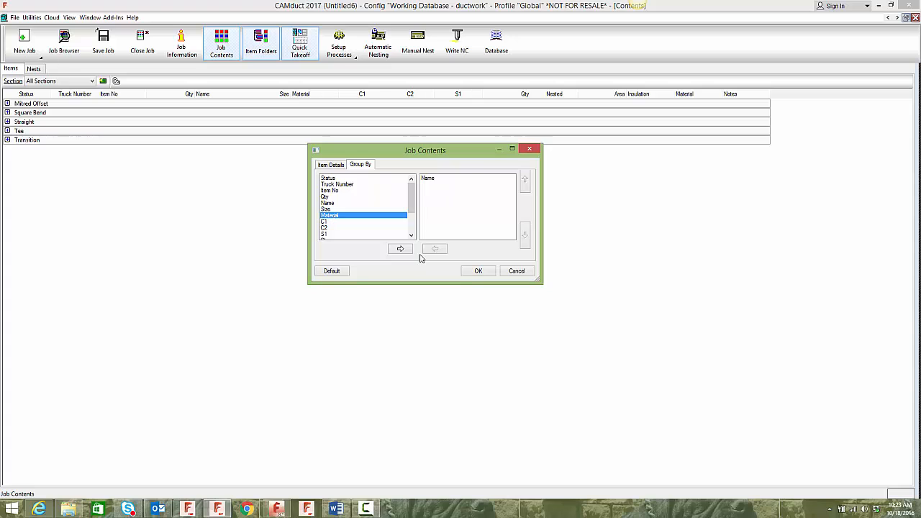
left_click(400, 250)
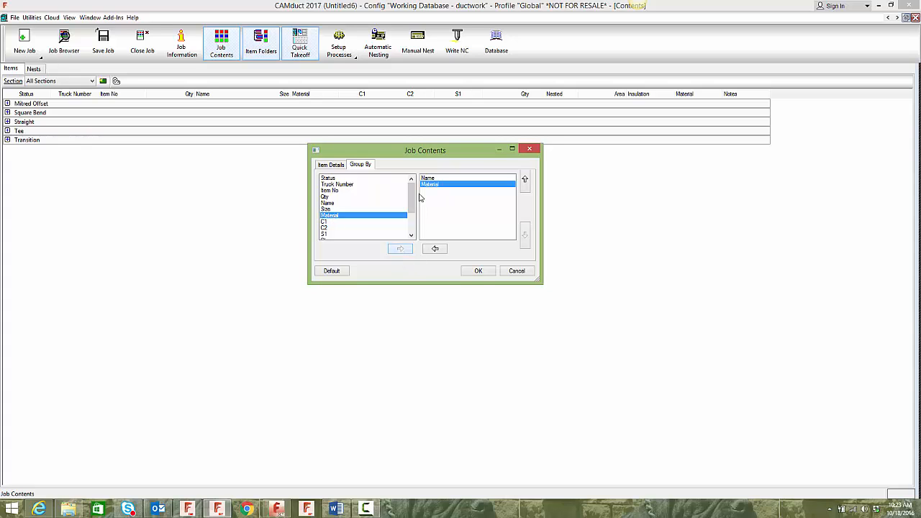
left_click(478, 271)
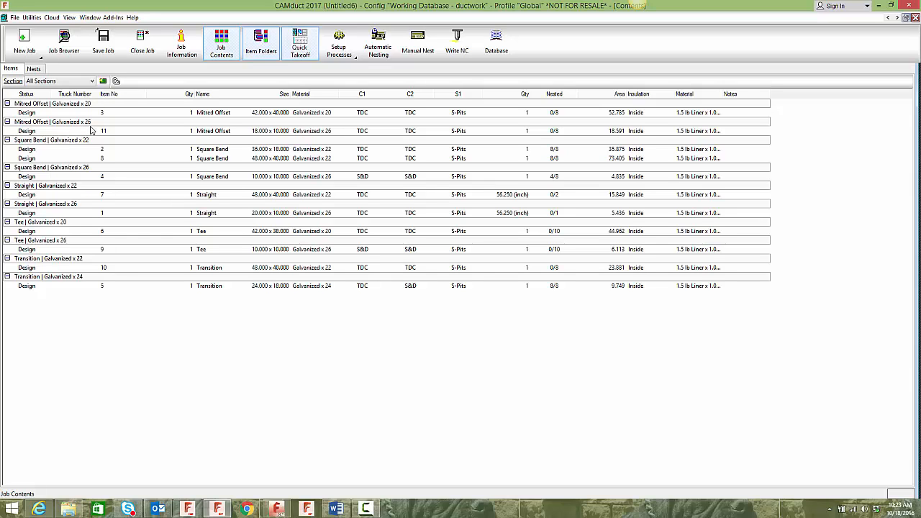
Remove Name from the grouping fields so that the items are grouped by Material only.
right_click(205, 331)
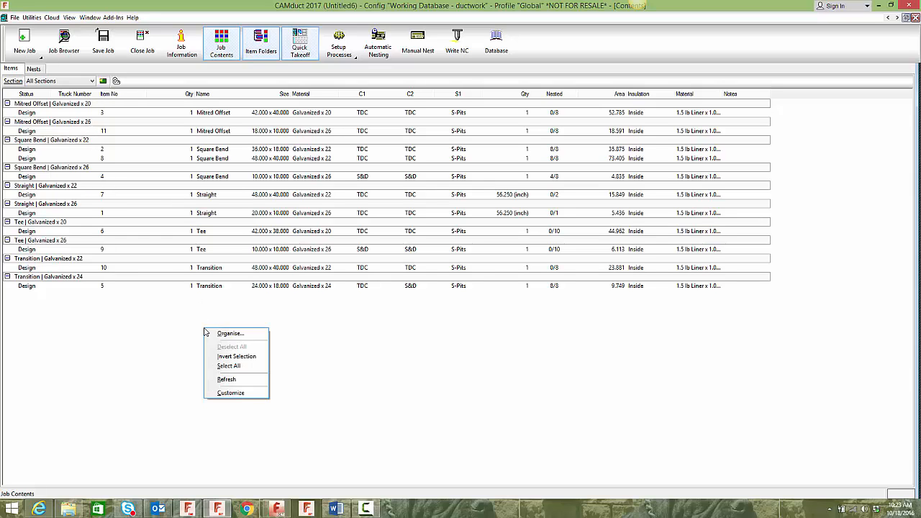
left_click(228, 393)
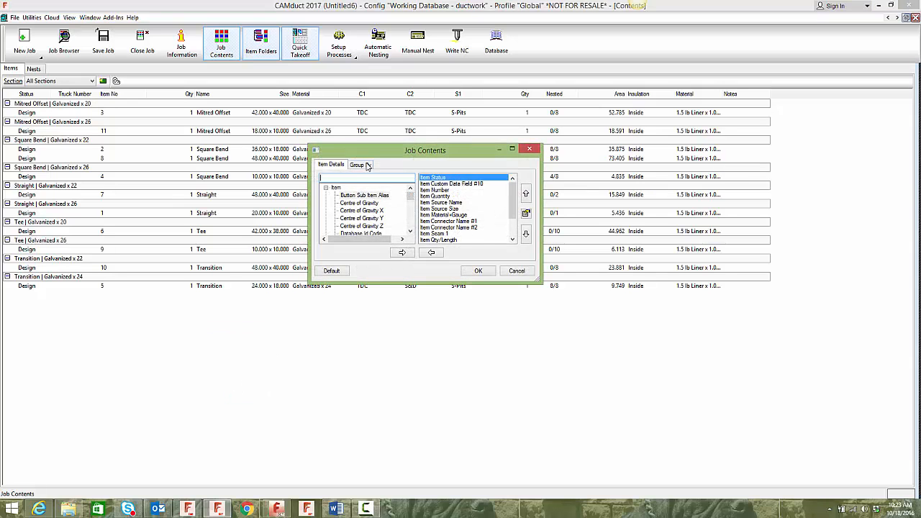
left_click(366, 165)
left_click(429, 178)
left_click(439, 248)
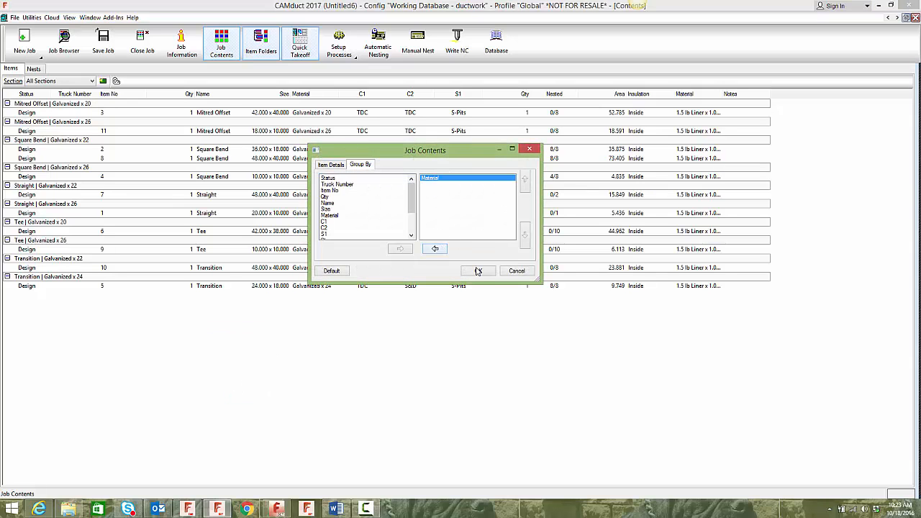
left_click(478, 270)
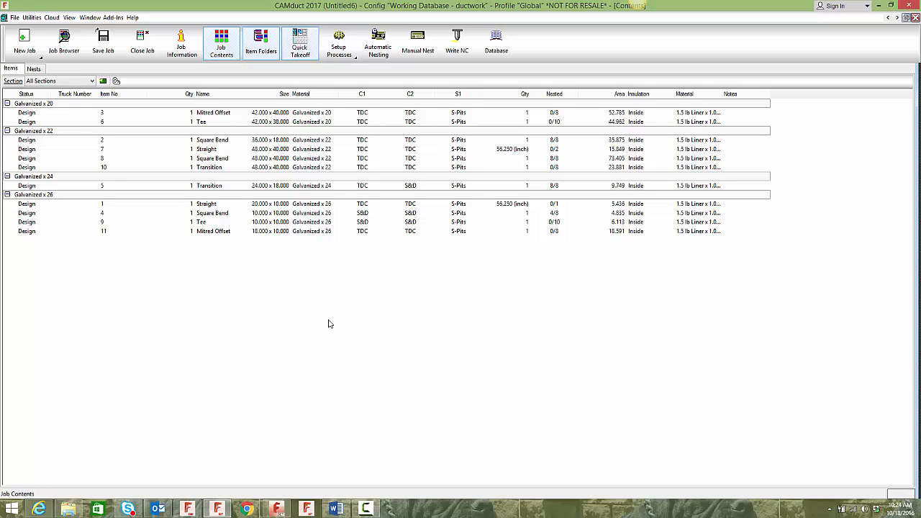
Set the Nest Priority to 1 in the developments of Square Bend item 8, step through its other parts, and accept the properties.
left_click(209, 233)
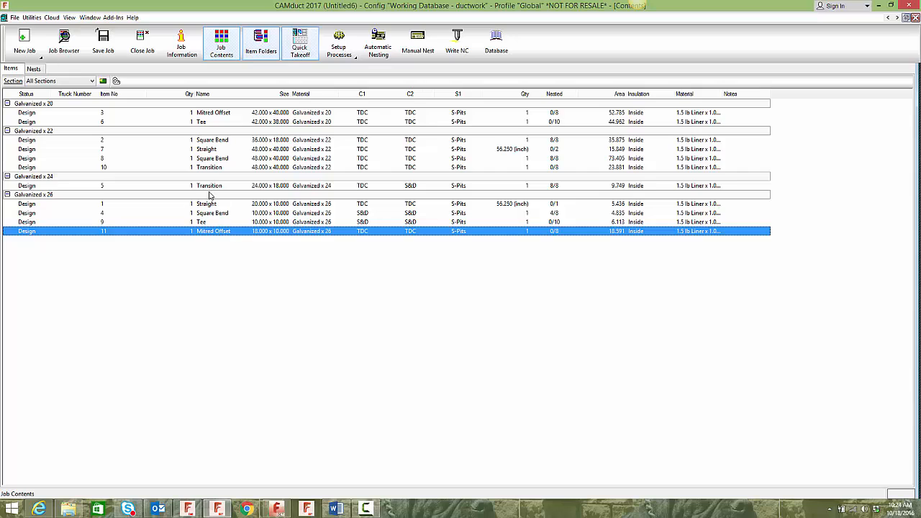
left_click(211, 159)
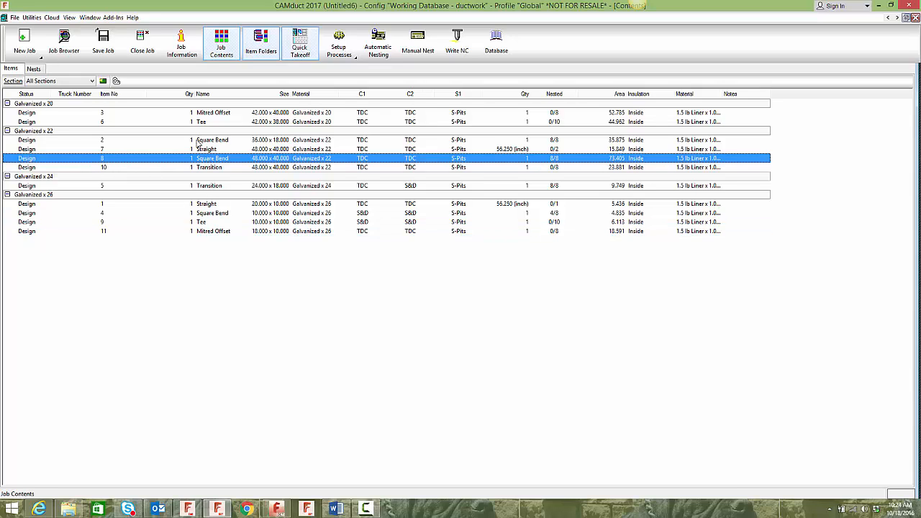
right_click(205, 157)
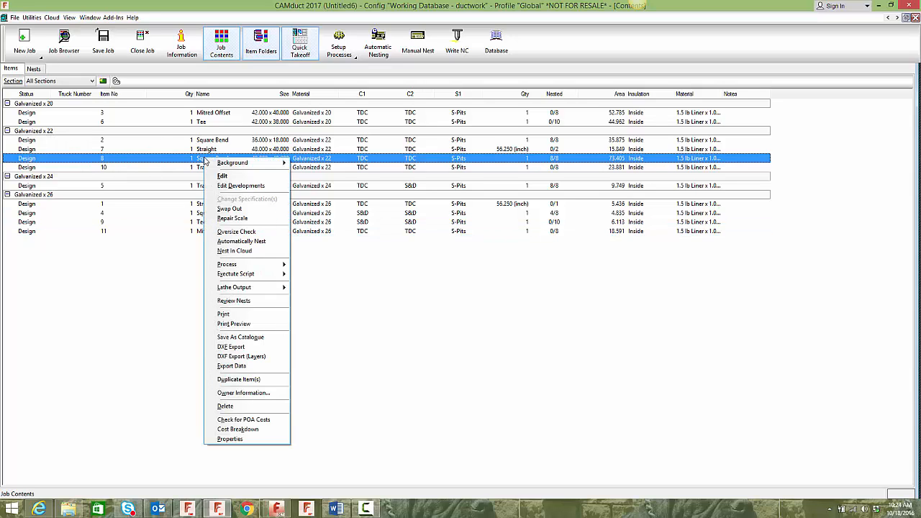
left_click(230, 438)
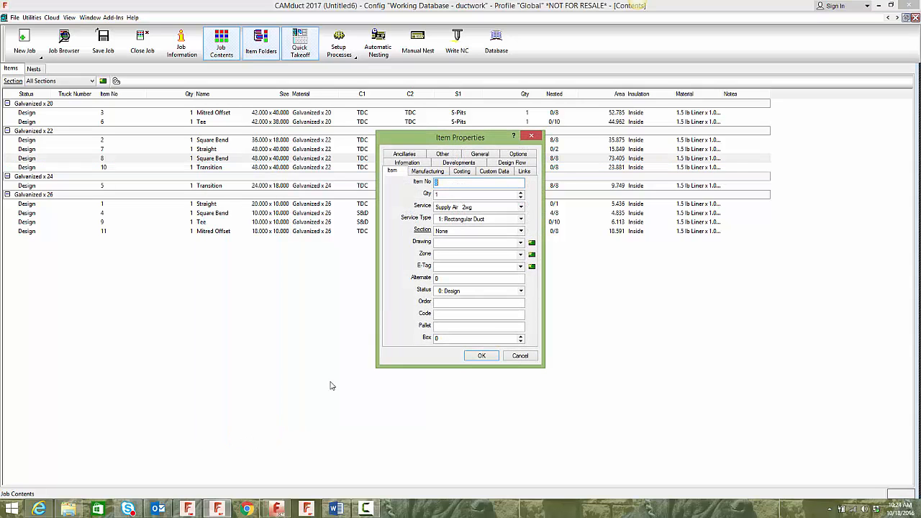
left_click(464, 164)
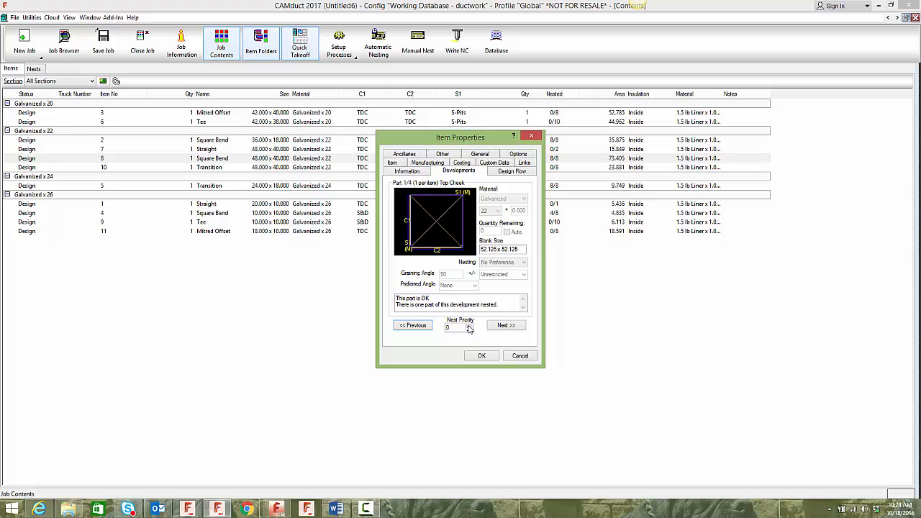
left_click(468, 326)
left_click(508, 327)
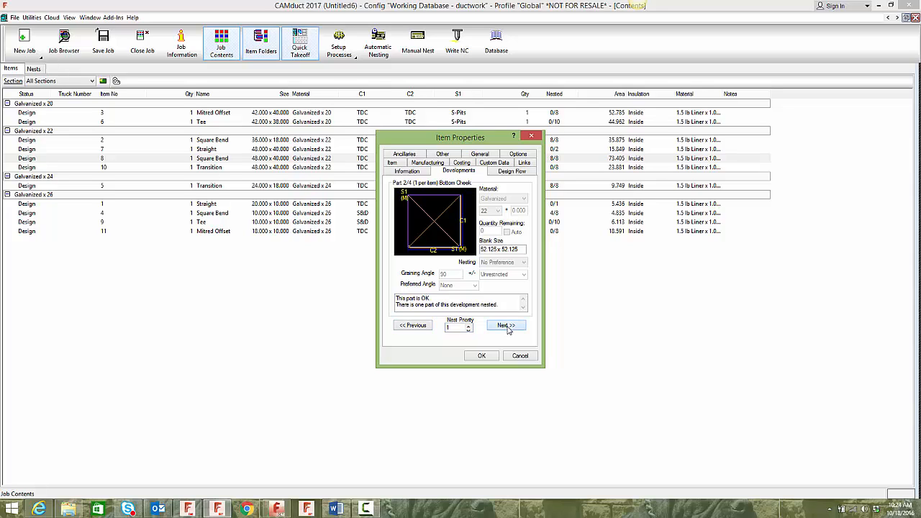
left_click(511, 326)
left_click(511, 327)
left_click(511, 326)
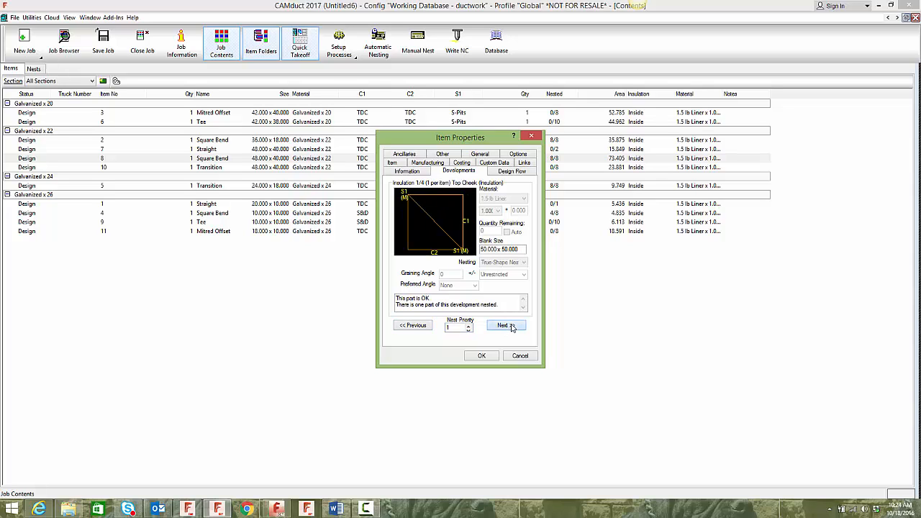
left_click(481, 355)
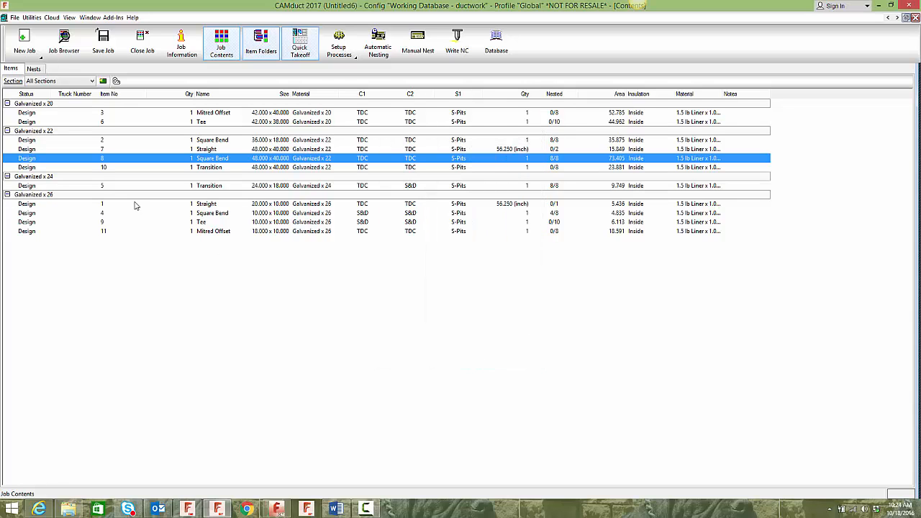
Check the Nest Priority in the developments of Square Bend item 2 and accept its properties.
right_click(224, 142)
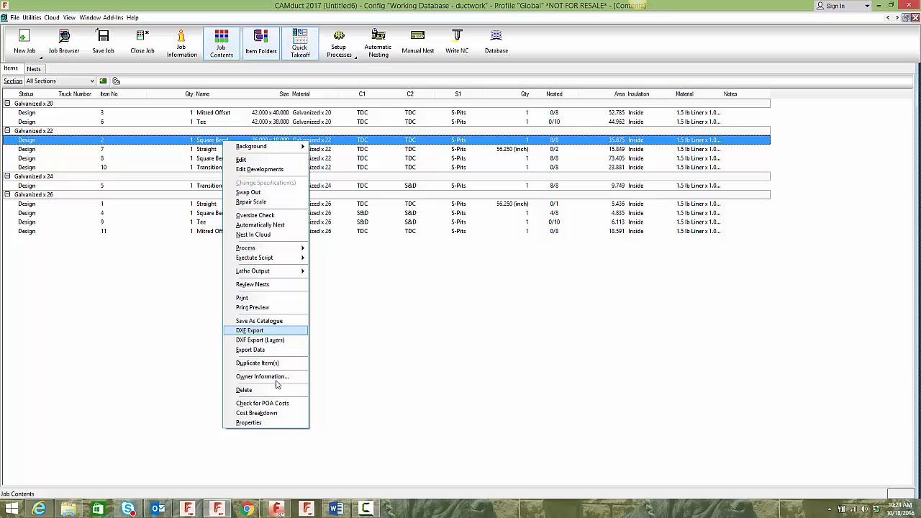
left_click(263, 423)
left_click(458, 162)
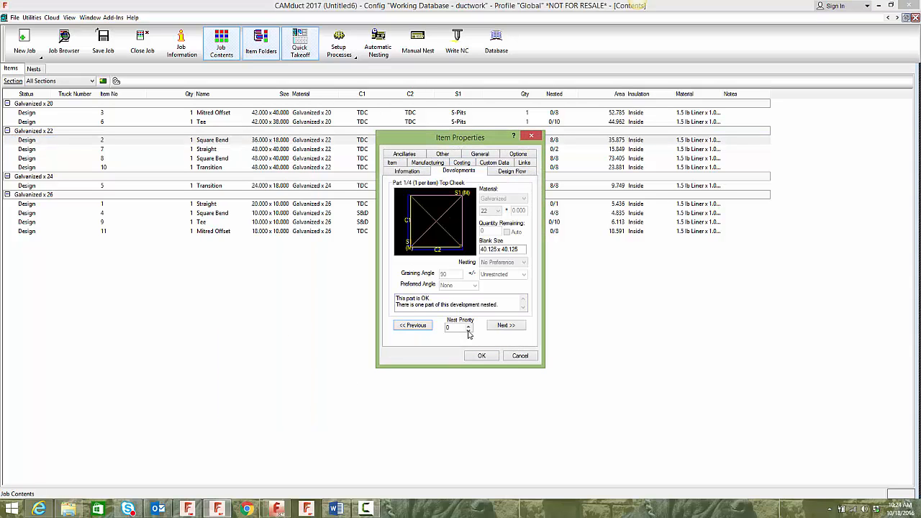
left_click(482, 356)
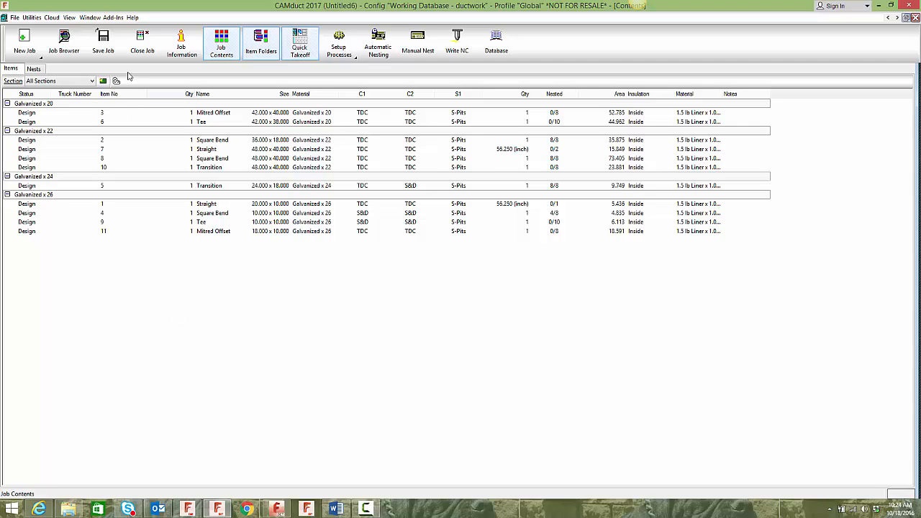
Add the Item Part's Nesting Priority column at the start of the job contents item list and reload the list.
left_click(69, 17)
left_click(93, 146)
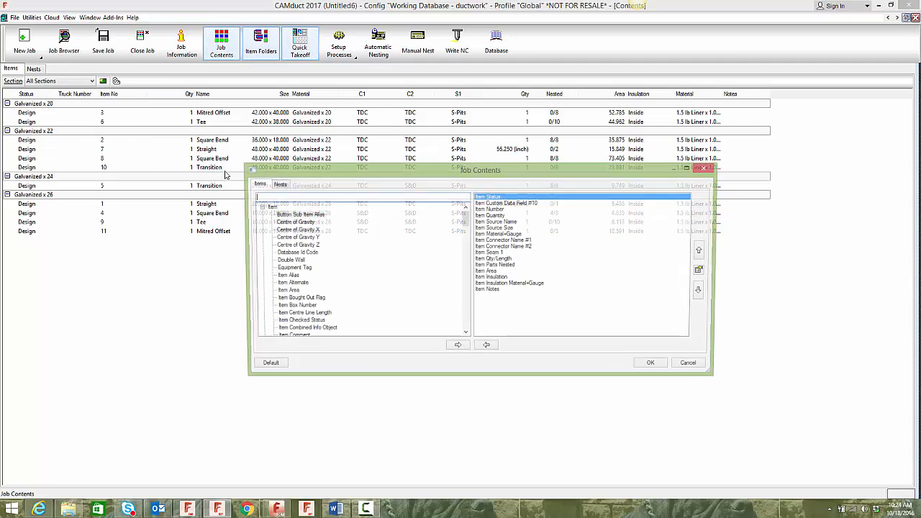
type("pri")
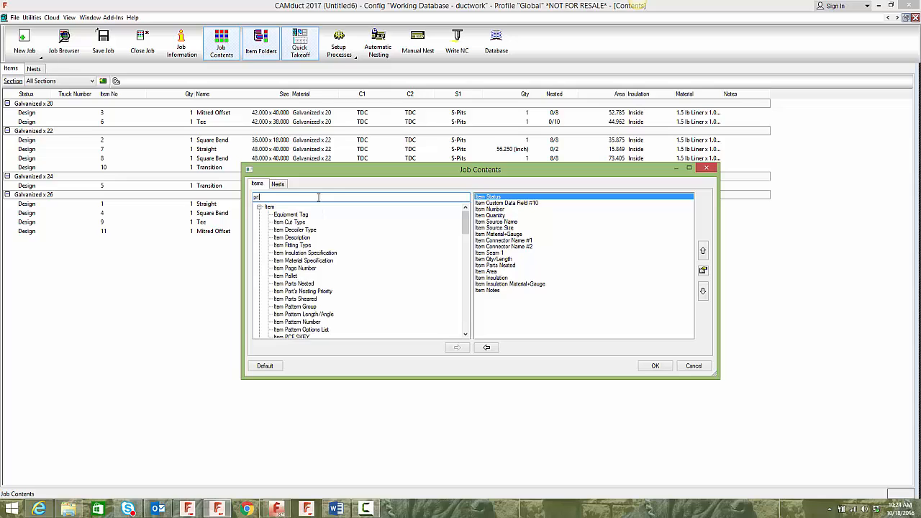
left_click(321, 214)
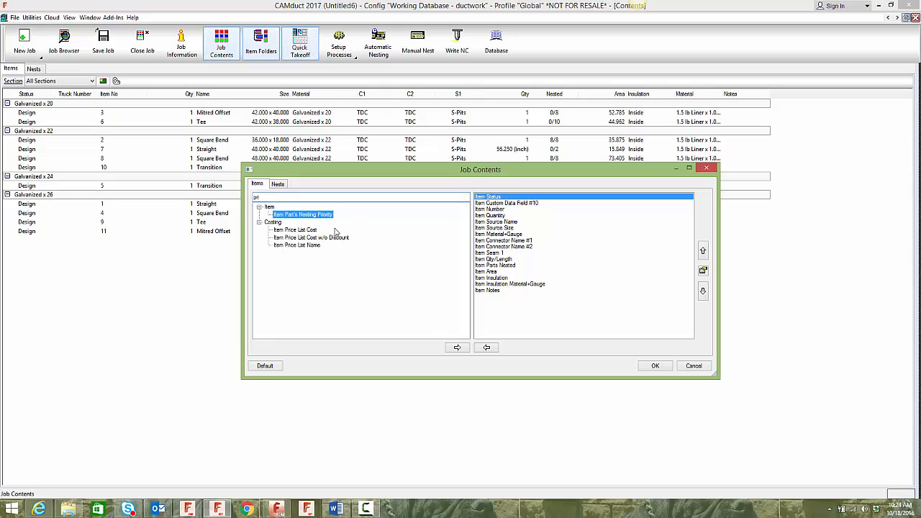
left_click(457, 347)
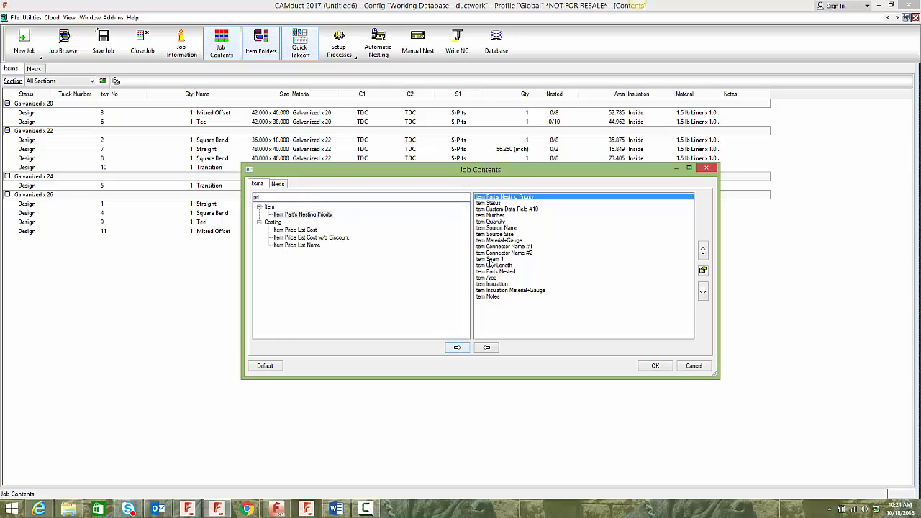
left_click(657, 365)
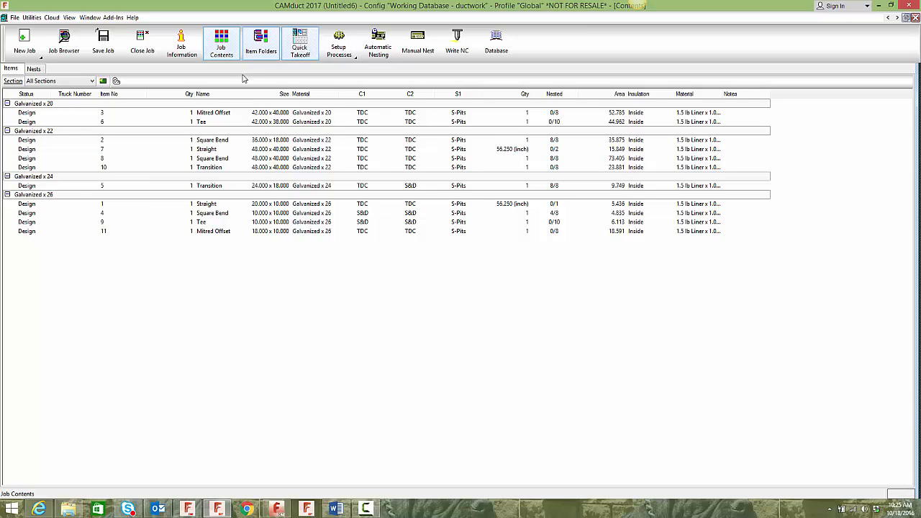
left_click(261, 49)
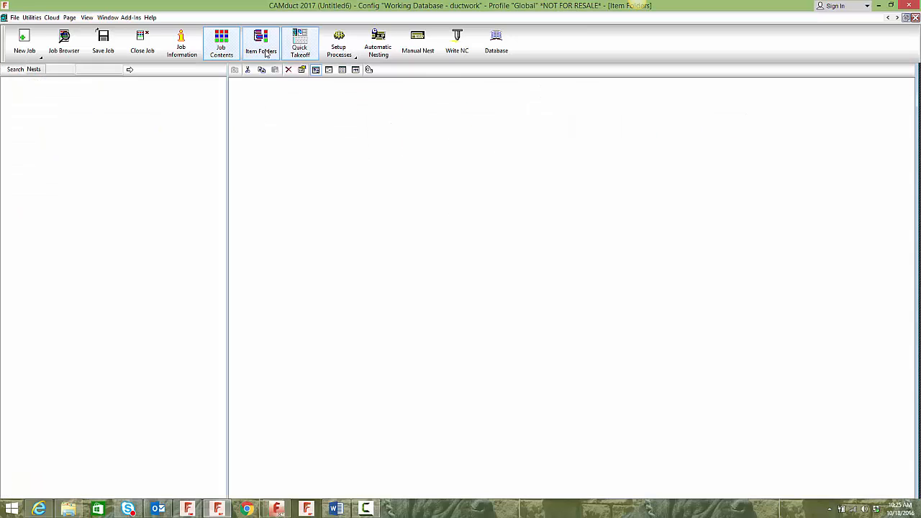
left_click(222, 48)
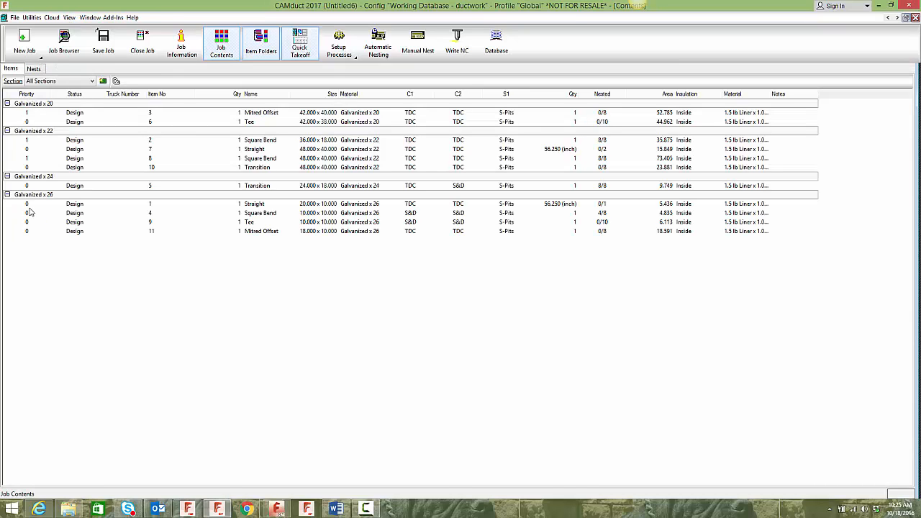
Check the priority values of Square Bend items 2 and 8 and Mitred Offset item 3.
left_click(75, 141)
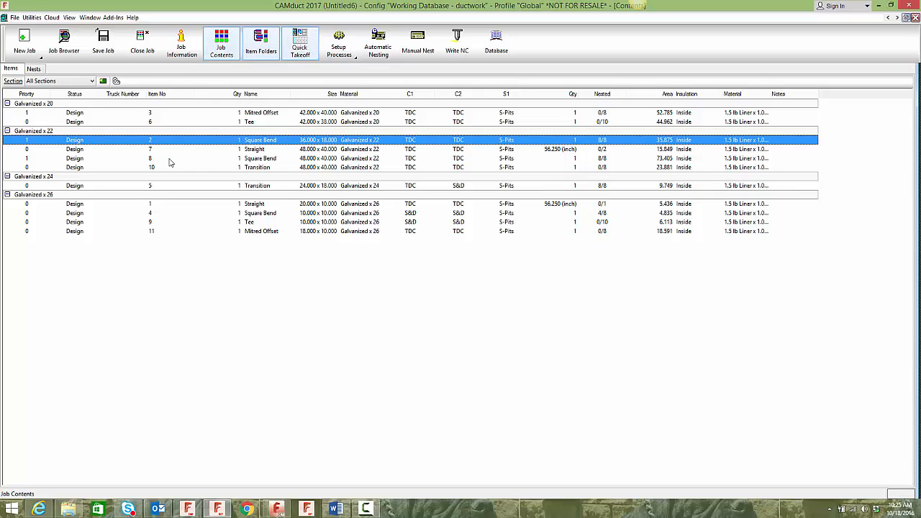
left_click(87, 160)
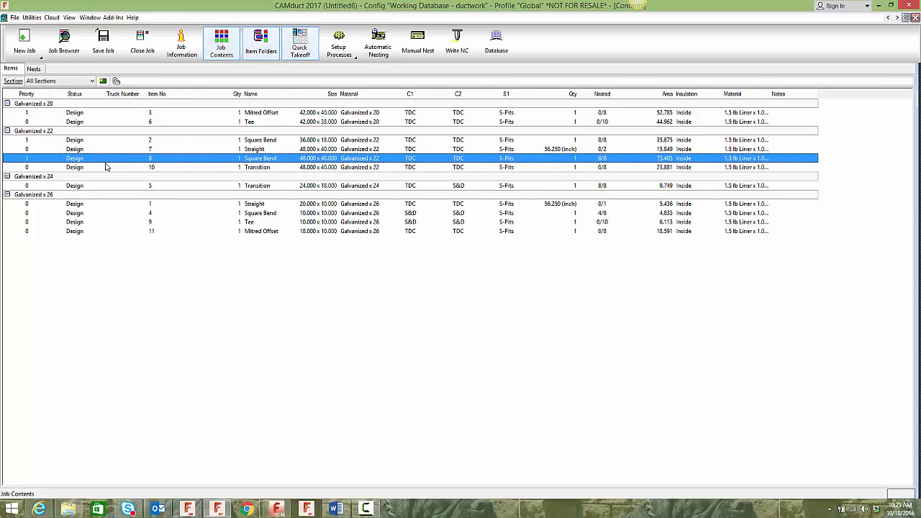
left_click(72, 114)
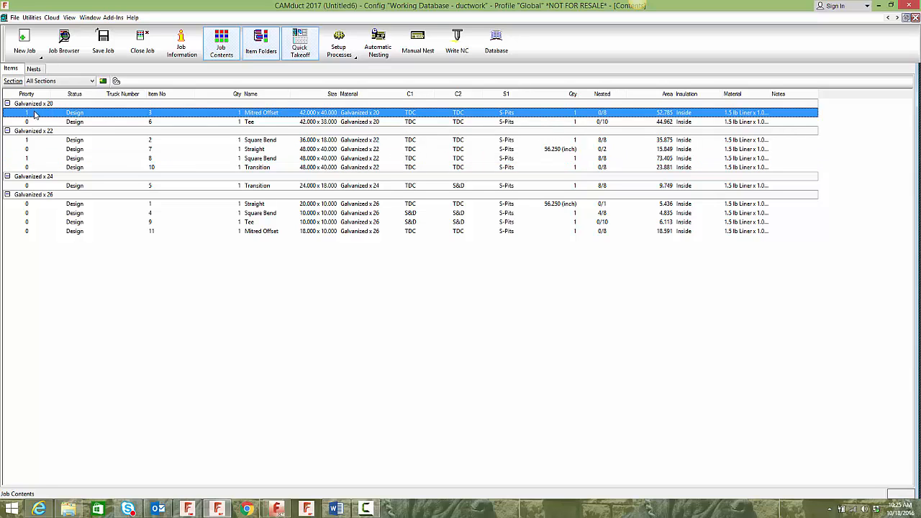
Add Priority as a second grouping field after Material for the job contents list.
right_click(107, 276)
left_click(142, 338)
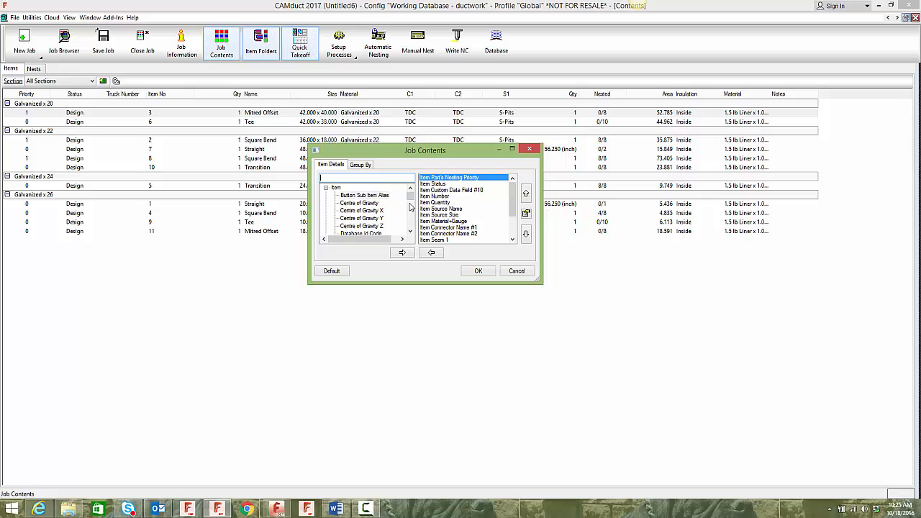
left_click(361, 165)
left_click(329, 179)
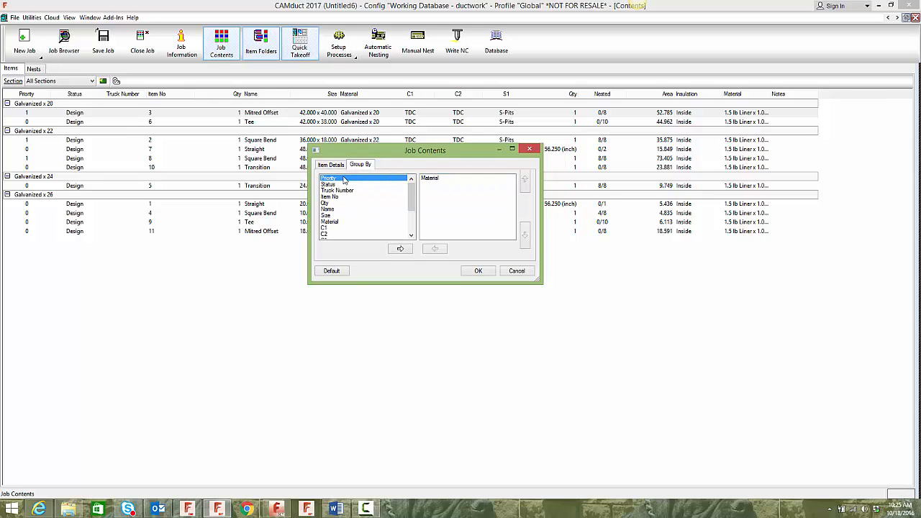
left_click(400, 249)
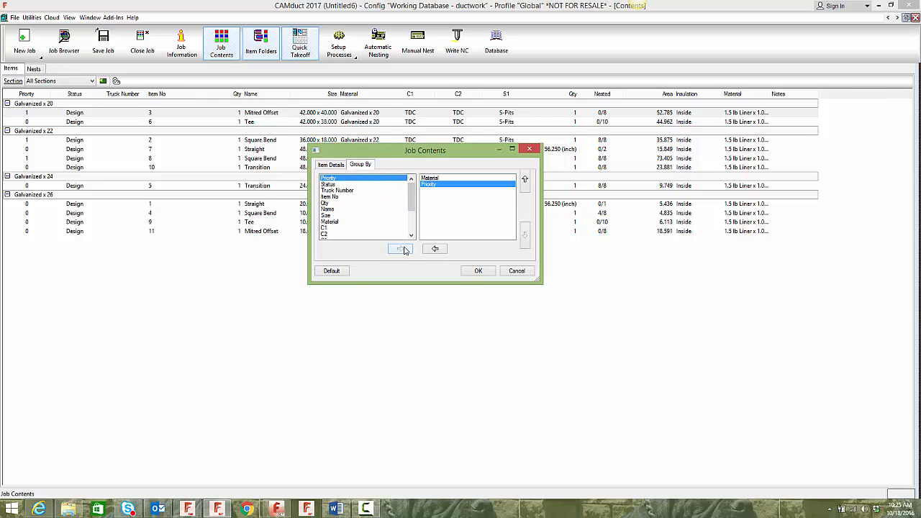
left_click(478, 271)
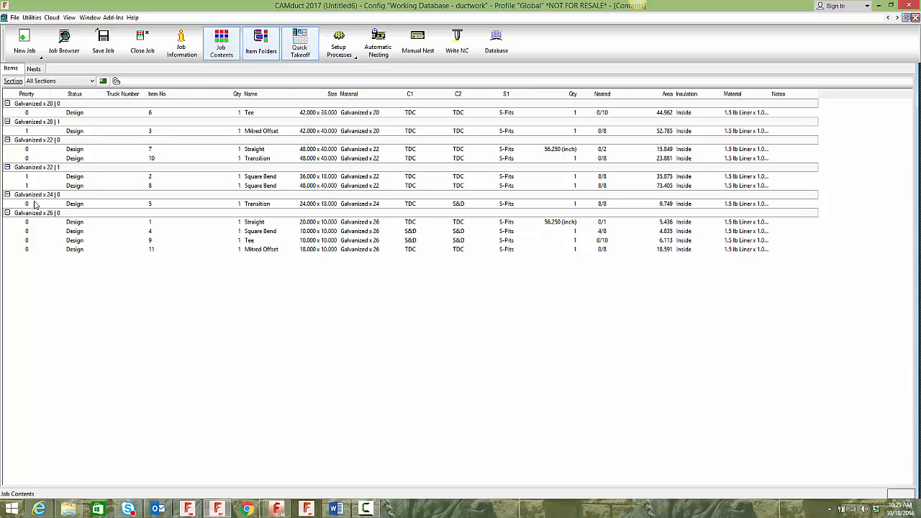
Collapse all material and priority groups in the job contents list.
left_click(7, 167)
left_click(7, 194)
left_click(7, 176)
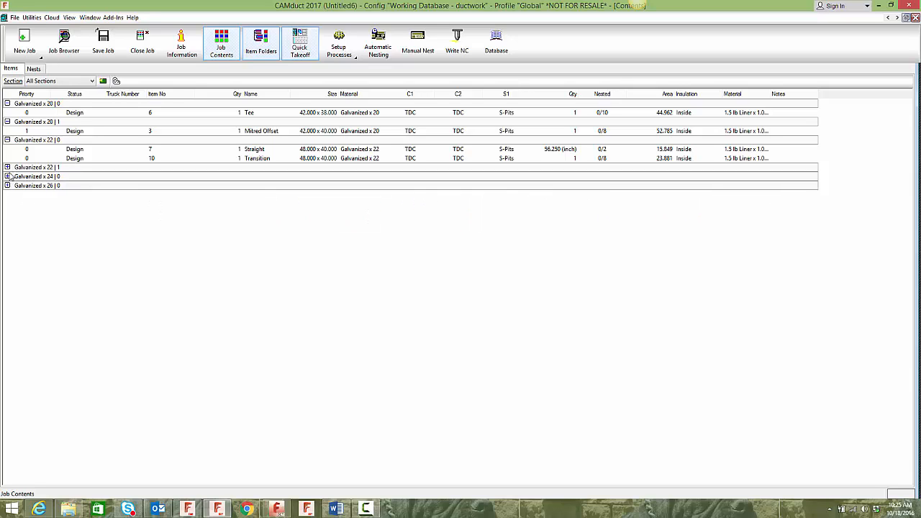
left_click(7, 140)
left_click(7, 122)
left_click(8, 104)
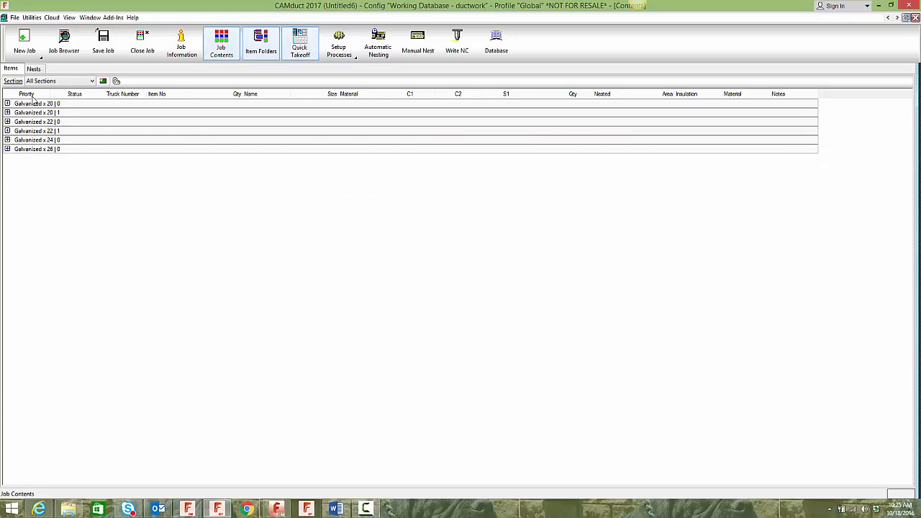
Select the Galvanized x 22 priority 1 group, check its items, and run the CAM - 5.Nest Metal+NC process on it without saving the job.
left_click(45, 132)
left_click(8, 131)
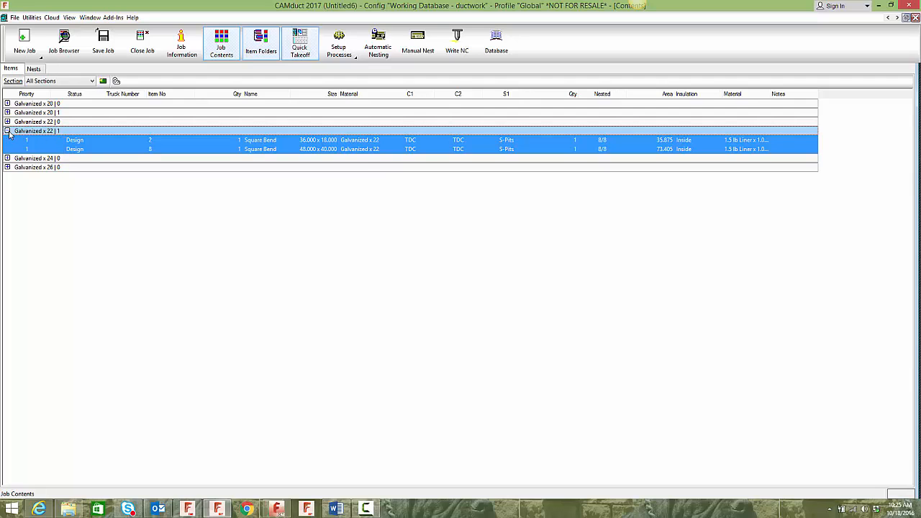
left_click(8, 132)
right_click(23, 132)
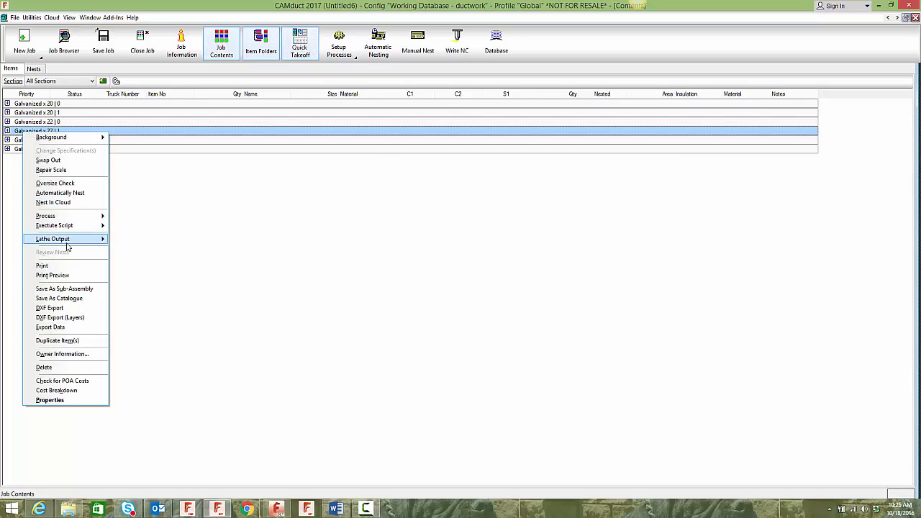
mouse_move(73, 219)
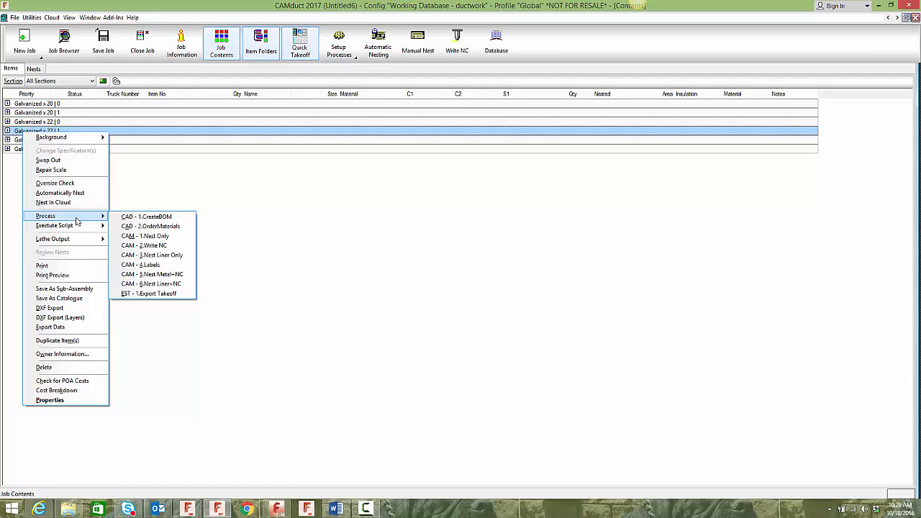
left_click(168, 273)
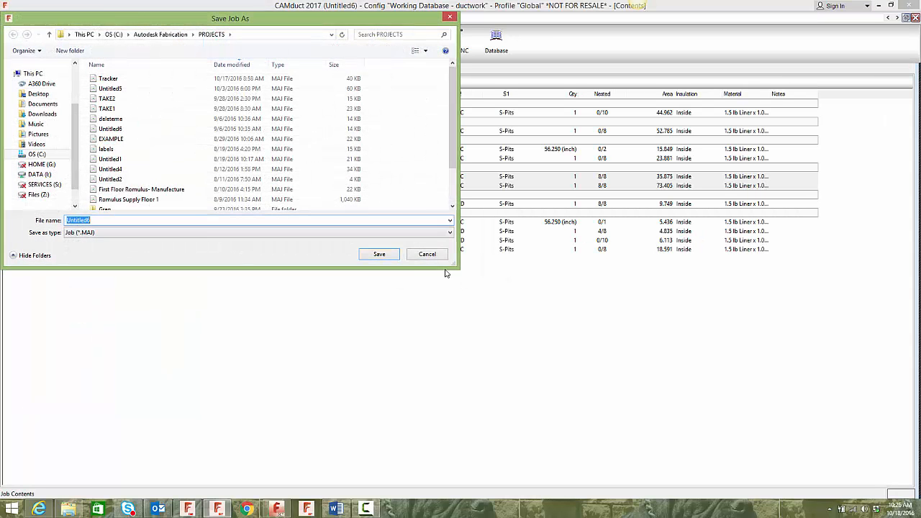
left_click(426, 254)
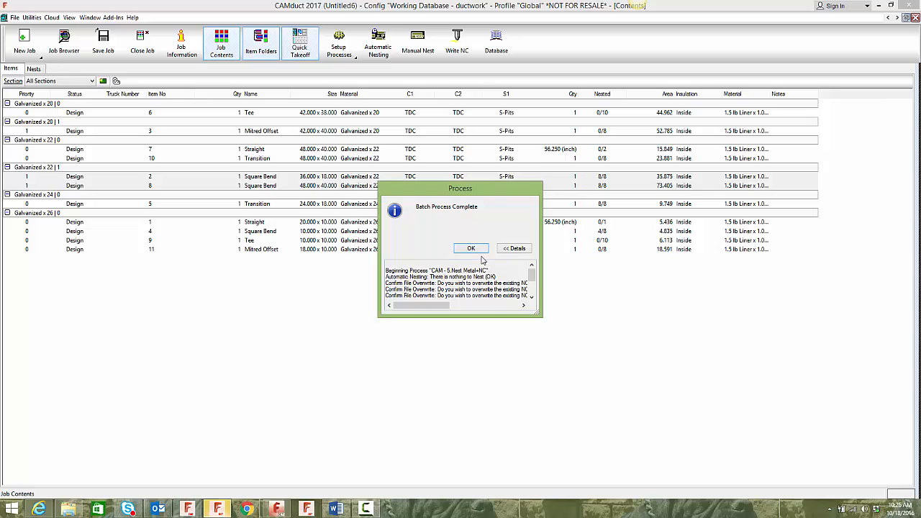
left_click(472, 249)
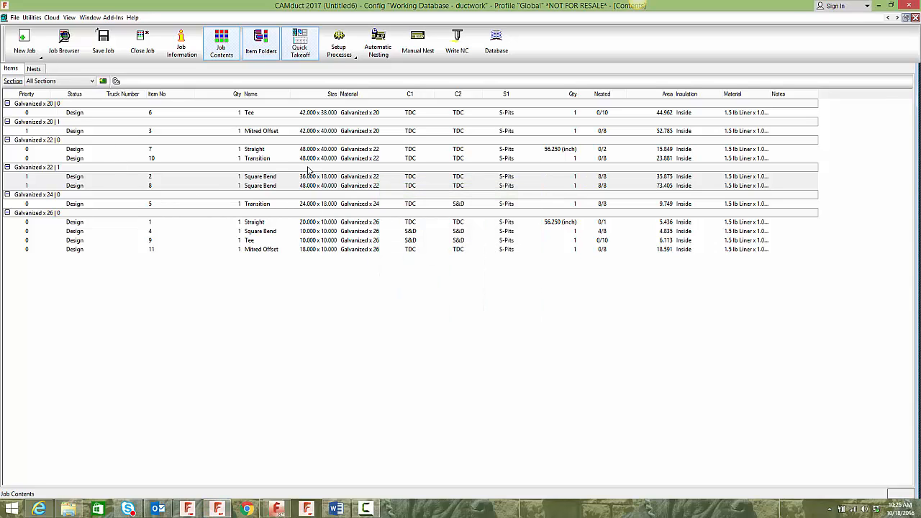